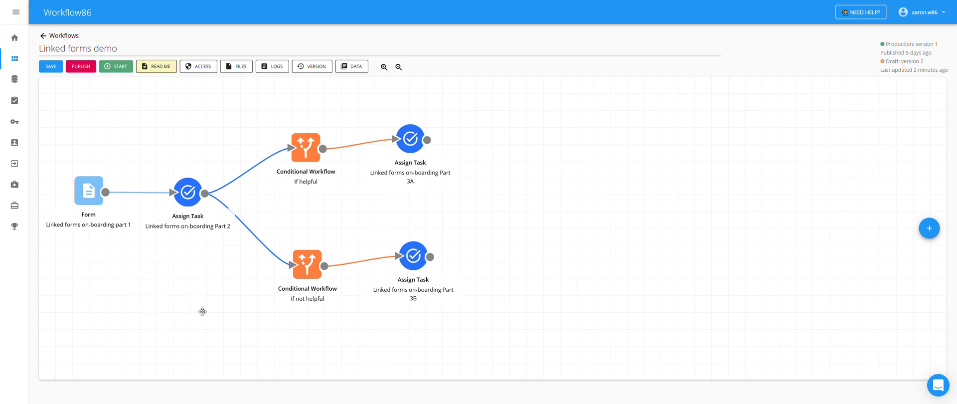
Open the Linked forms on-boarding part 1 form and its settings for what happens after submission.
{"action": "double_click", "coordinate": [91, 190]}
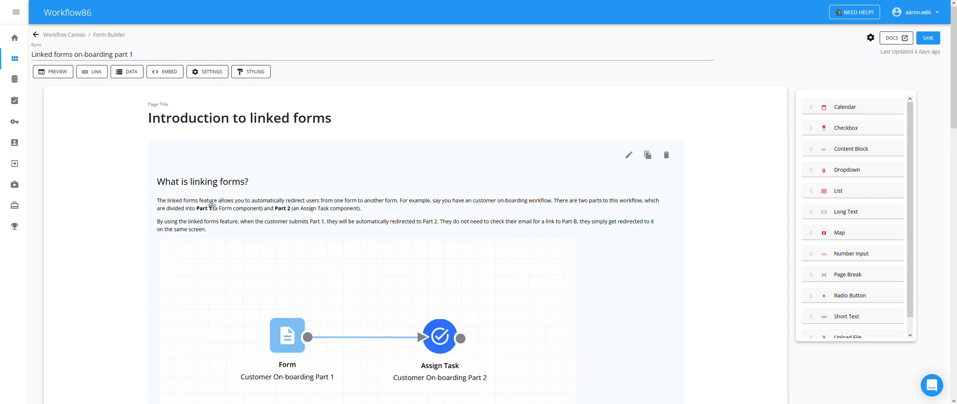
{"action": "scroll", "coordinate": [403, 206], "scroll_direction": "down", "scroll_amount": 2}
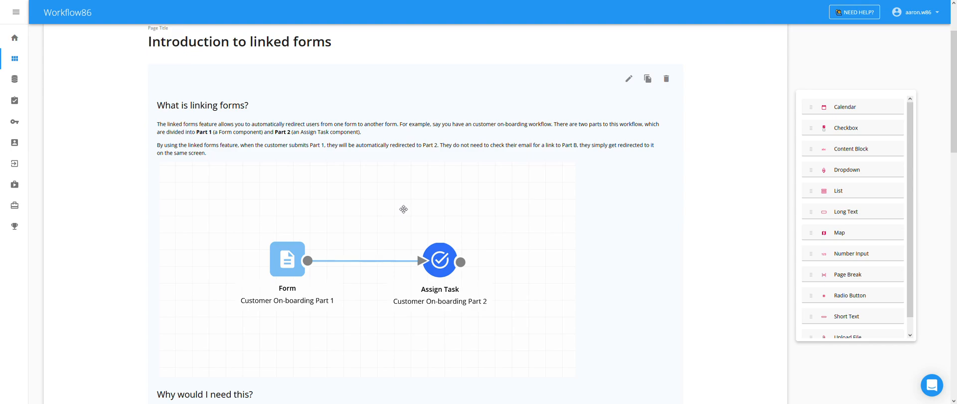
{"action": "scroll", "coordinate": [403, 208], "scroll_direction": "down", "scroll_amount": 20}
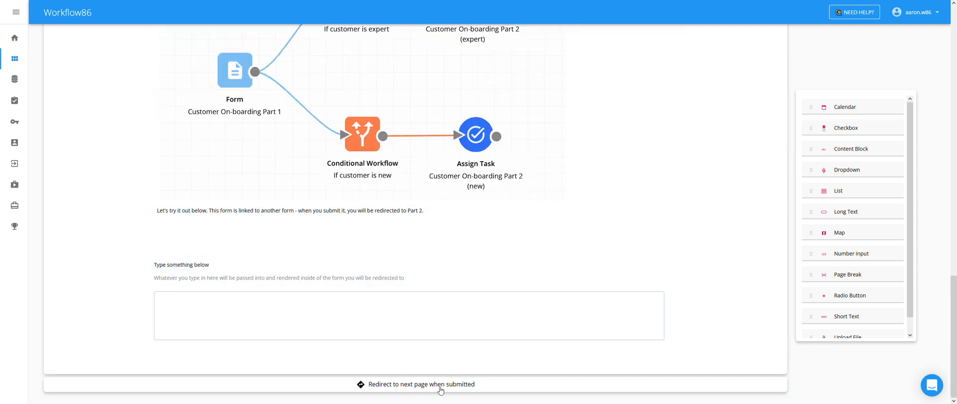
{"action": "left_click", "coordinate": [397, 387]}
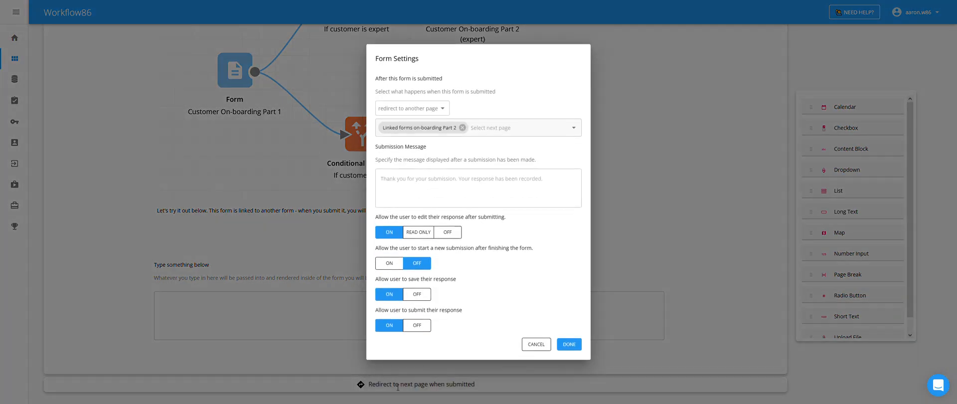
Review the after-submission action and next-page choices, keep the redirect to Linked forms on-boarding Part 2, and return to the workflow canvas.
{"action": "left_click", "coordinate": [408, 108]}
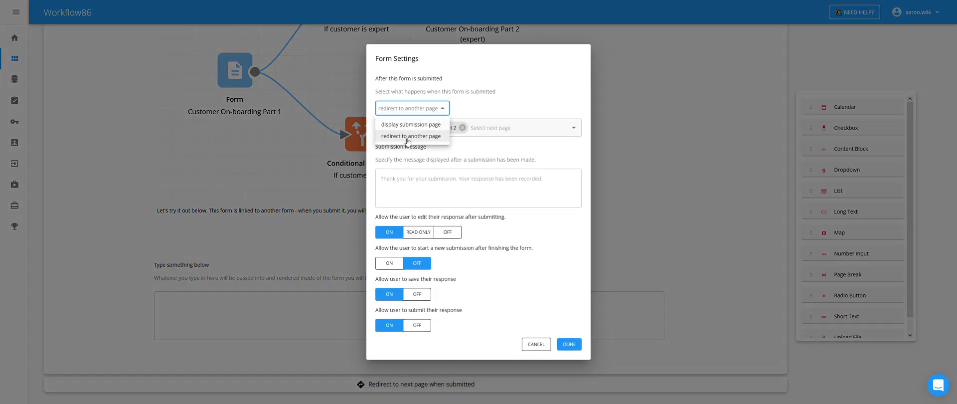
{"action": "left_click", "coordinate": [507, 105]}
{"action": "left_click", "coordinate": [437, 130]}
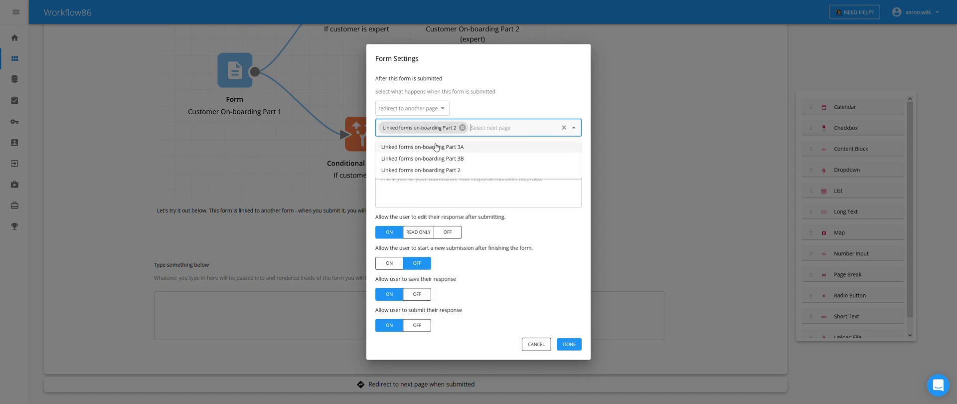
{"action": "left_click", "coordinate": [483, 111]}
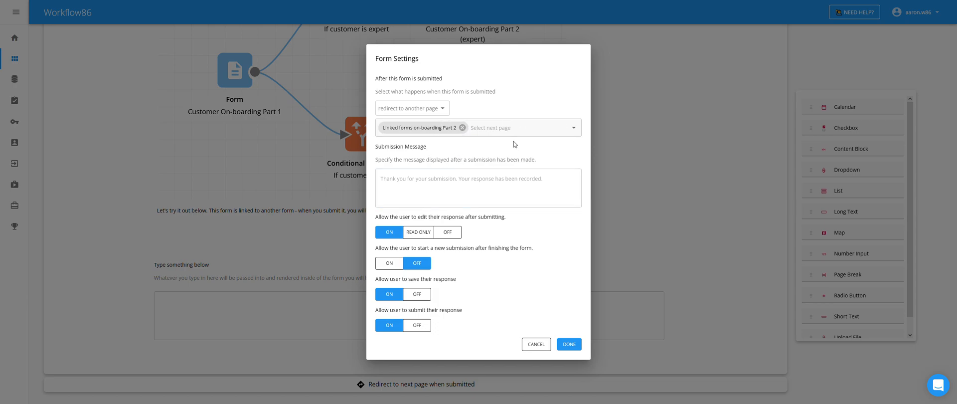
{"action": "left_click", "coordinate": [474, 129]}
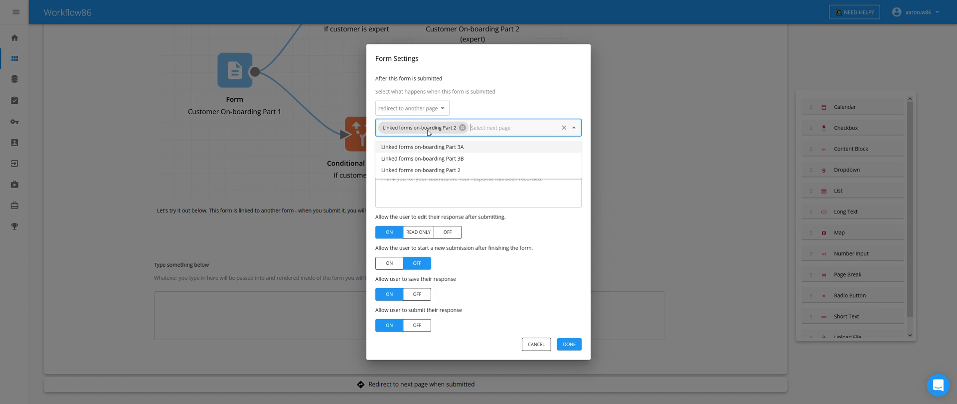
{"action": "left_click", "coordinate": [569, 344]}
{"action": "scroll", "coordinate": [308, 163], "scroll_direction": "up", "scroll_amount": 6}
{"action": "scroll", "coordinate": [308, 163], "scroll_direction": "up", "scroll_amount": 5}
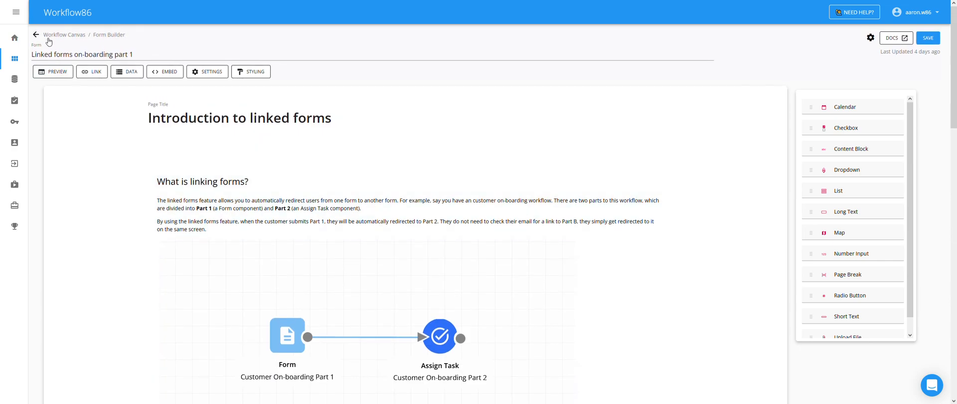
{"action": "left_click", "coordinate": [36, 34]}
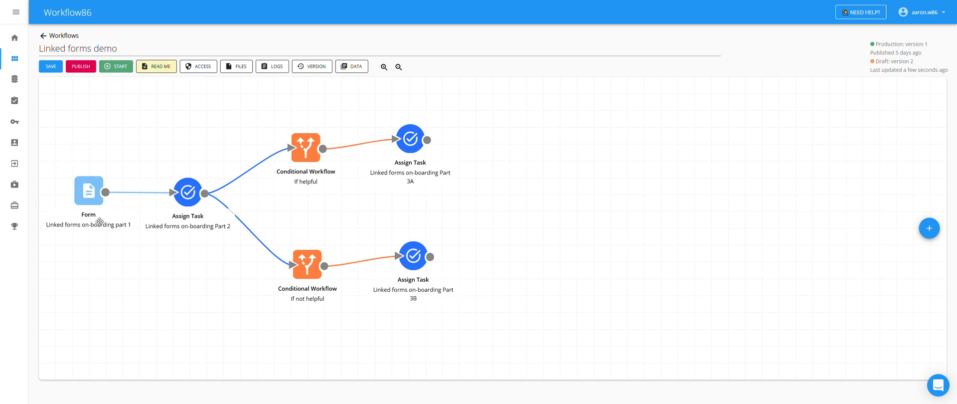
Examine the form content of the Linked forms on-boarding Part 2 task and return to the workflow canvas.
{"action": "double_click", "coordinate": [186, 193]}
{"action": "scroll", "coordinate": [322, 235], "scroll_direction": "down", "scroll_amount": 6}
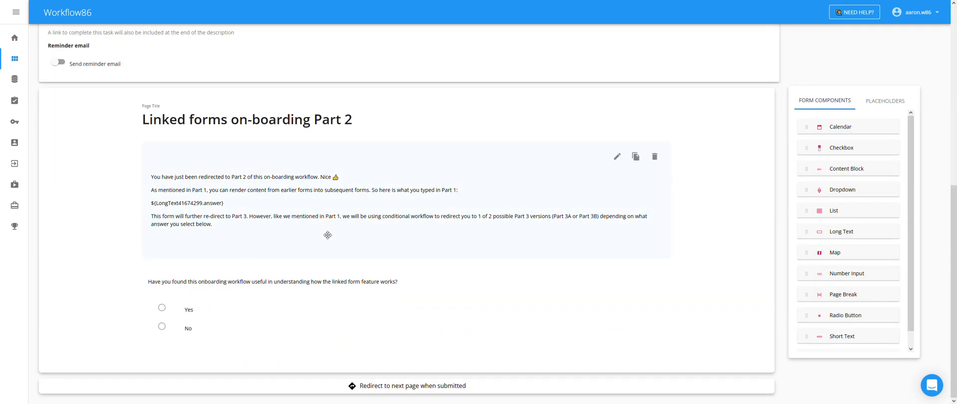
{"action": "scroll", "coordinate": [269, 214], "scroll_direction": "up", "scroll_amount": 6}
{"action": "left_click", "coordinate": [36, 34]}
Start the workflow and submit the Part 1 form with sample text in the "Type something below" field.
{"action": "left_click", "coordinate": [117, 69]}
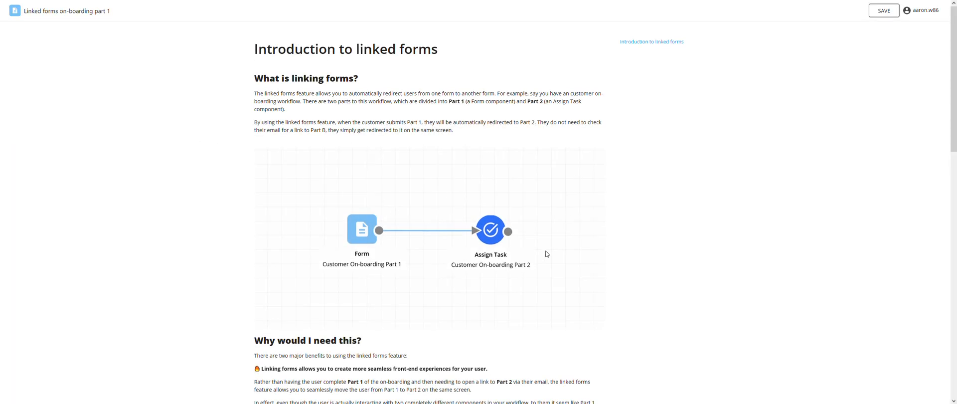
{"action": "scroll", "coordinate": [511, 222], "scroll_direction": "down", "scroll_amount": 10}
{"action": "left_click", "coordinate": [351, 307]}
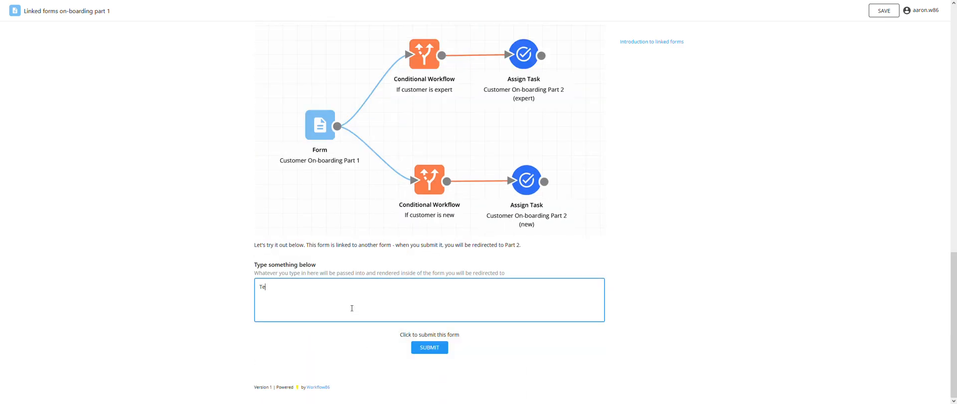
{"action": "left_click", "coordinate": [431, 346]}
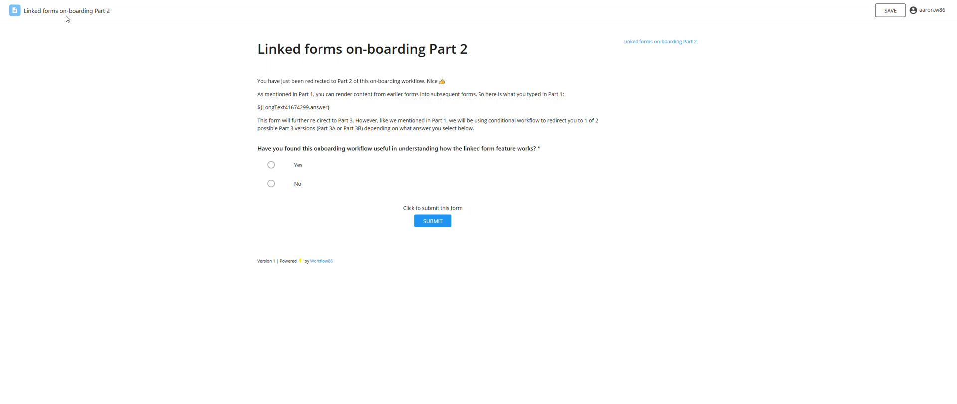
Back on the workflow canvas, examine the Part 2 task's redirect settings, leave them without changes, and return to the canvas.
{"action": "left_click", "coordinate": [38, 7]}
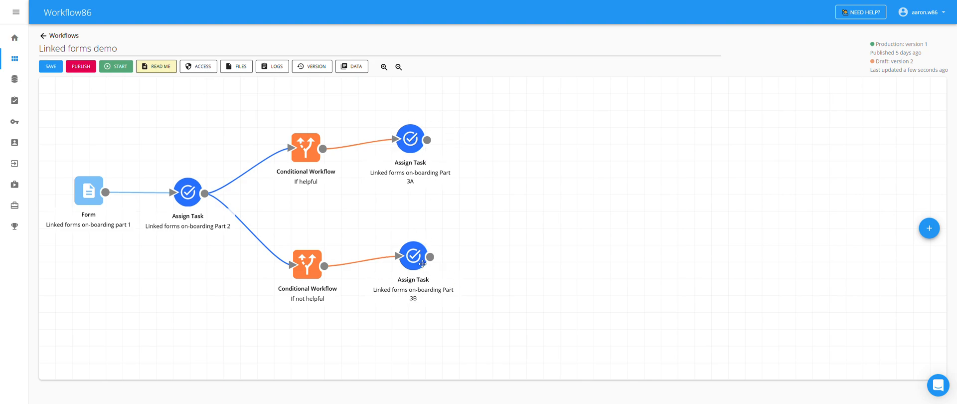
{"action": "double_click", "coordinate": [189, 200]}
{"action": "scroll", "coordinate": [368, 319], "scroll_direction": "down", "scroll_amount": 5}
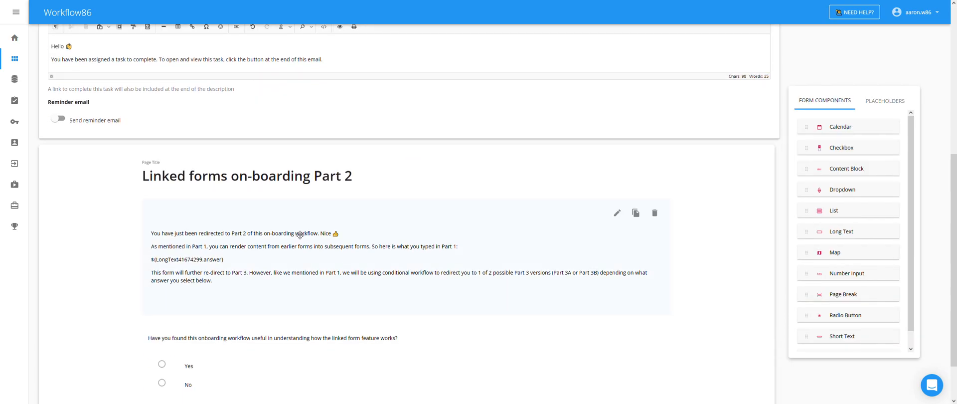
{"action": "left_click", "coordinate": [377, 391]}
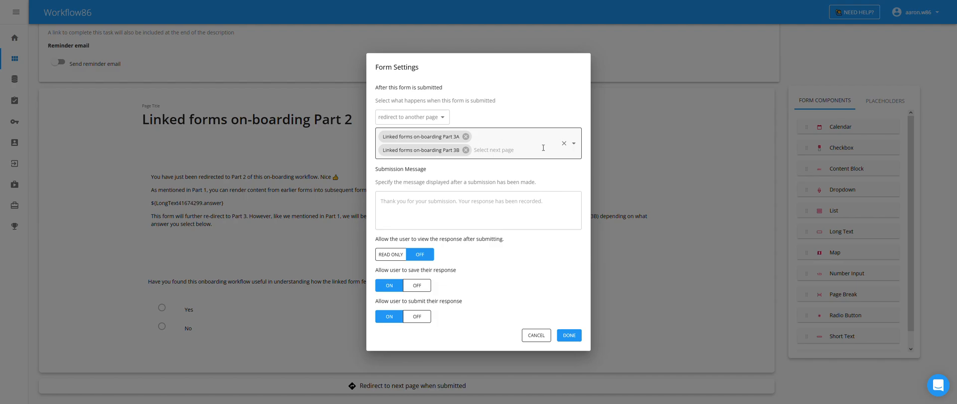
{"action": "left_click", "coordinate": [536, 335]}
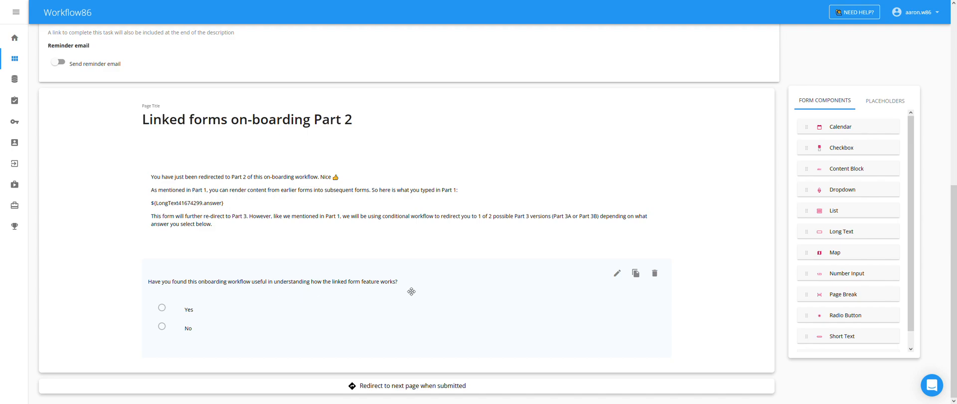
{"action": "scroll", "coordinate": [181, 329], "scroll_direction": "up", "scroll_amount": 6}
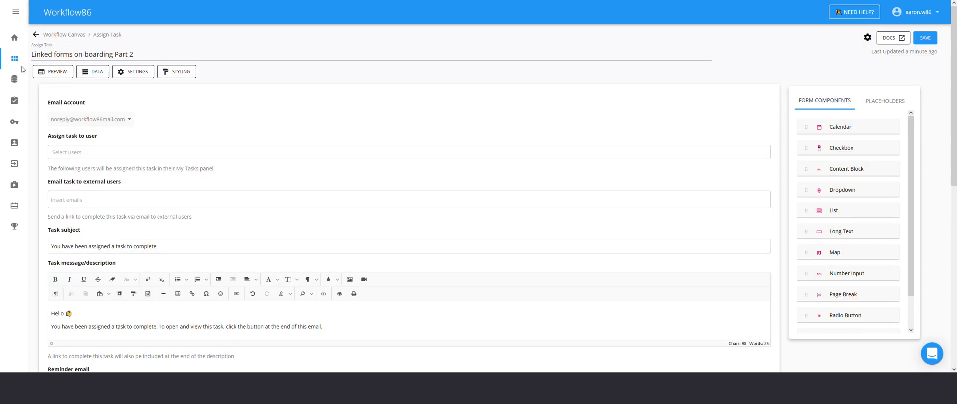
{"action": "left_click", "coordinate": [36, 34]}
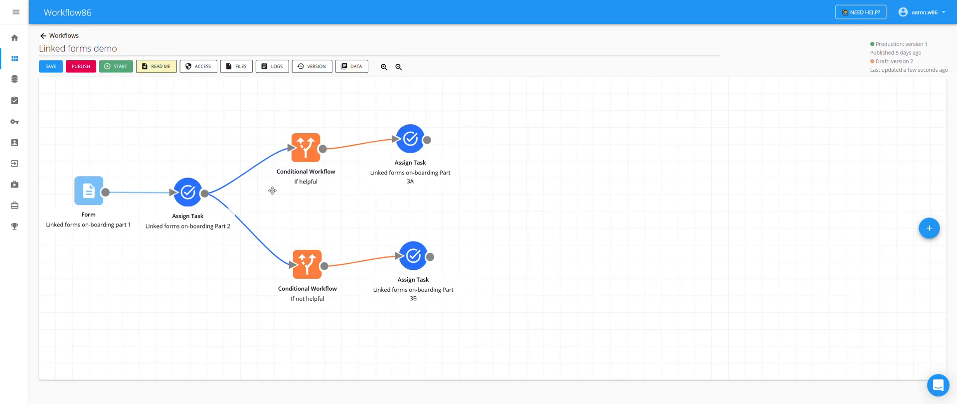
Inspect the "If helpful" conditional workflow, and submit the running Part 2 form with the answer Yes.
{"action": "double_click", "coordinate": [308, 149]}
{"action": "left_click", "coordinate": [137, 3]}
{"action": "left_click", "coordinate": [302, 164]}
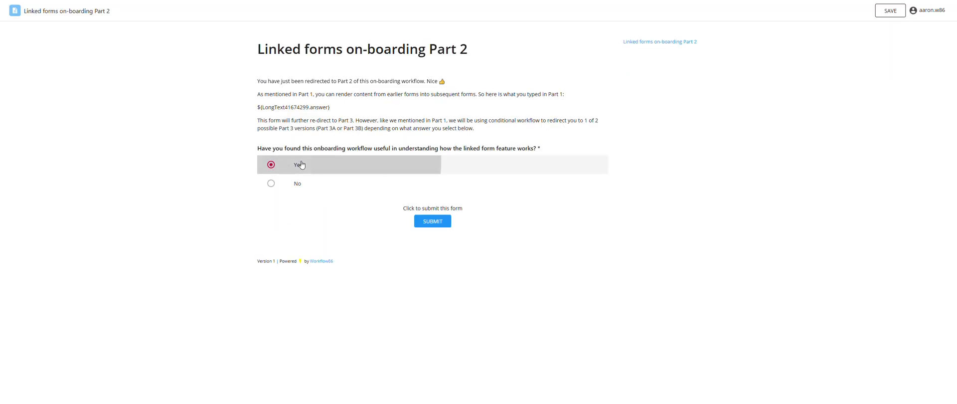
{"action": "left_click", "coordinate": [60, 4]}
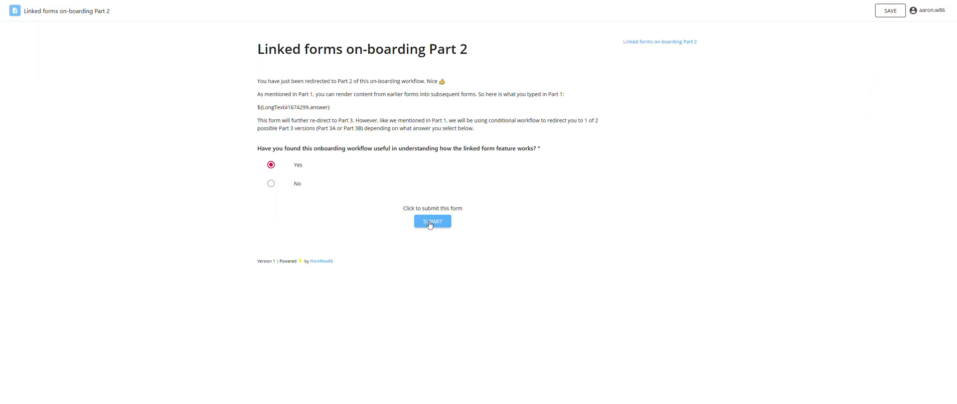
{"action": "left_click", "coordinate": [431, 222]}
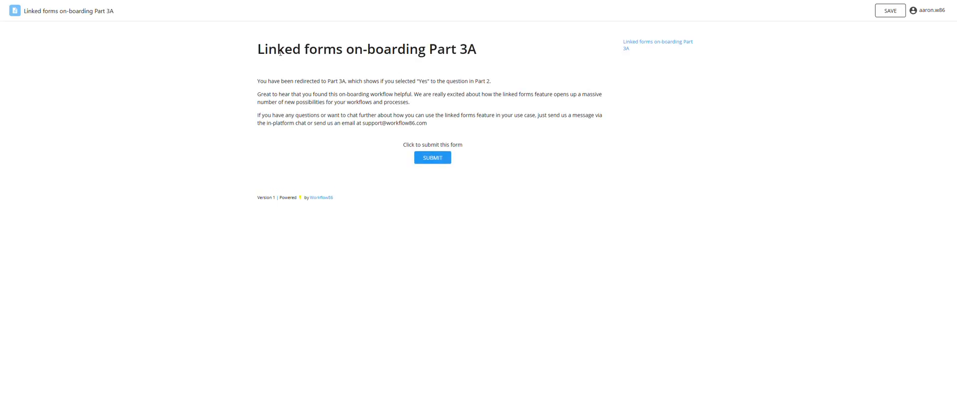
Check the title of the form reached after submitting Part 2 and return to the workflow canvas.
{"action": "left_click_drag", "start_coordinate": [258, 53], "coordinate": [483, 49]}
{"action": "left_click", "coordinate": [505, 47]}
{"action": "left_click", "coordinate": [53, 3]}
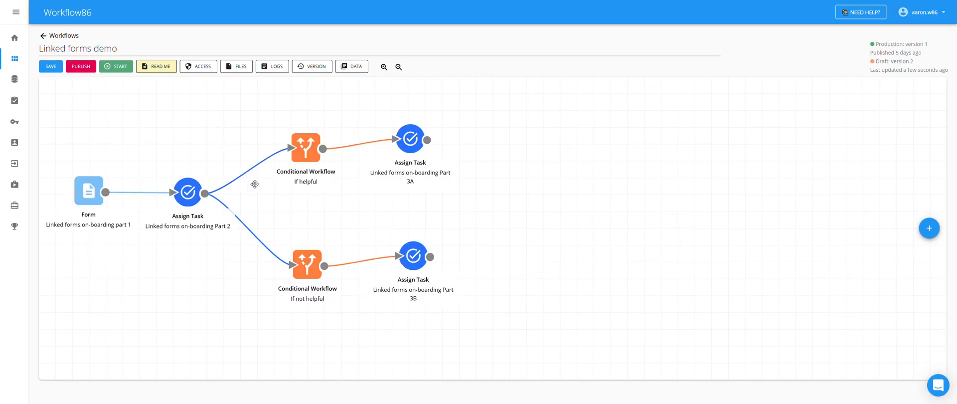